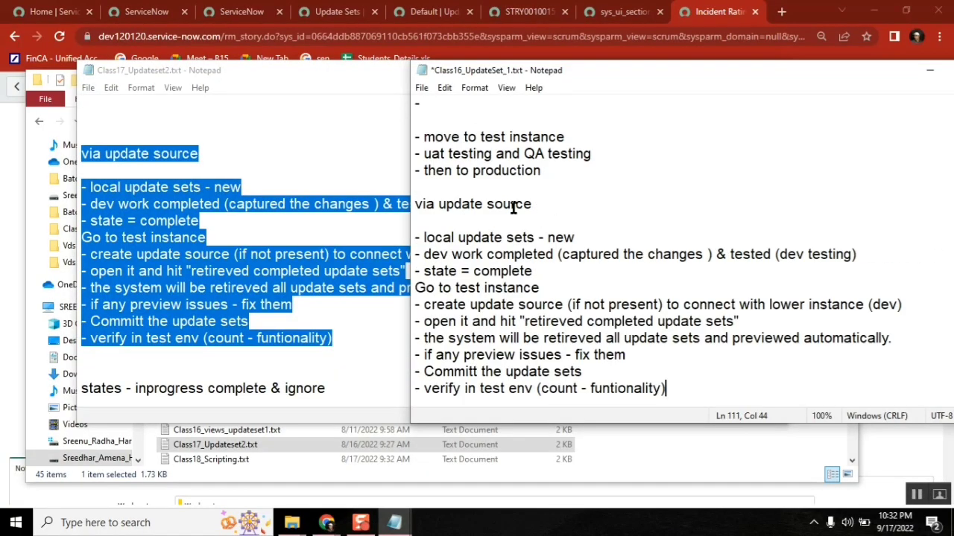
- Delete the outdated move-to-test and production lines, then highlight the words update, sets, new and dev
left_click_drag(559, 167, 414, 105)
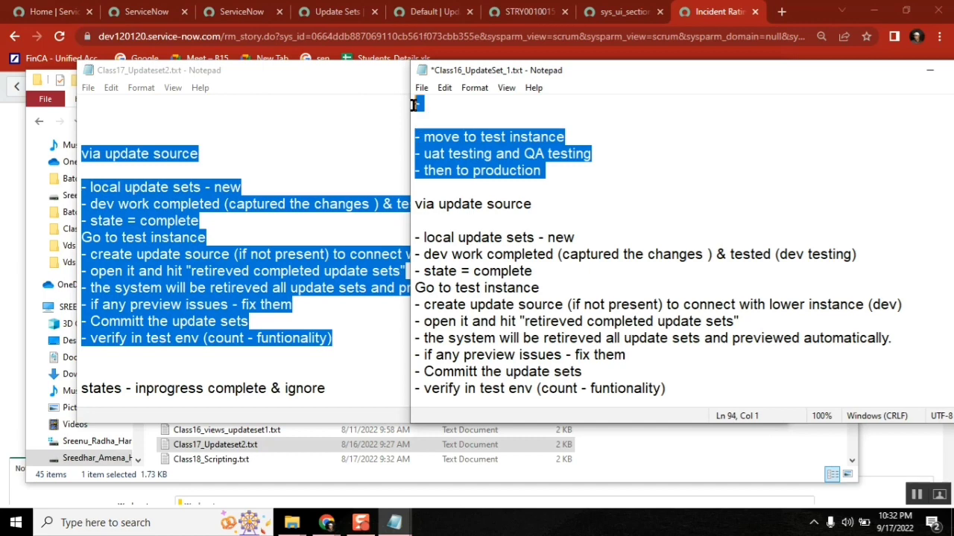
key("Delete")
double_click(469, 138)
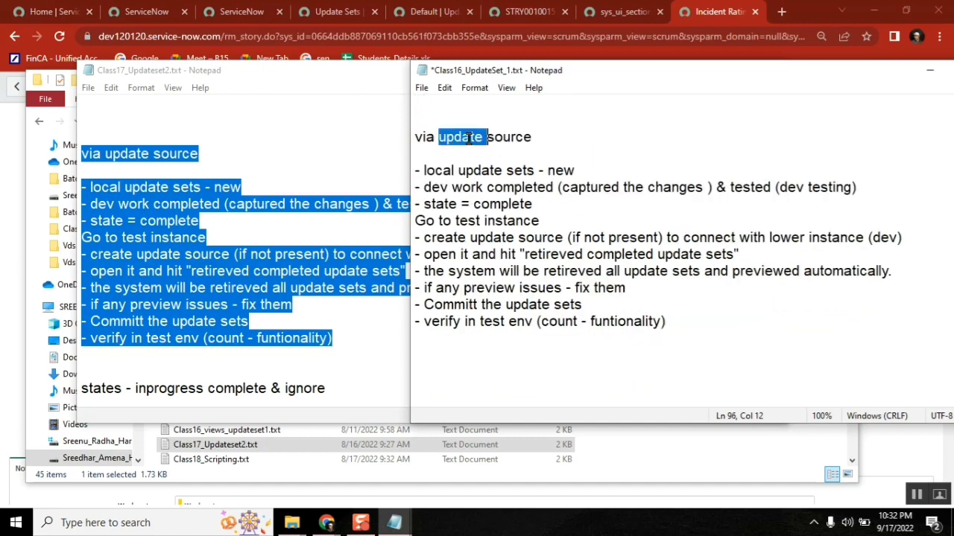
double_click(509, 171)
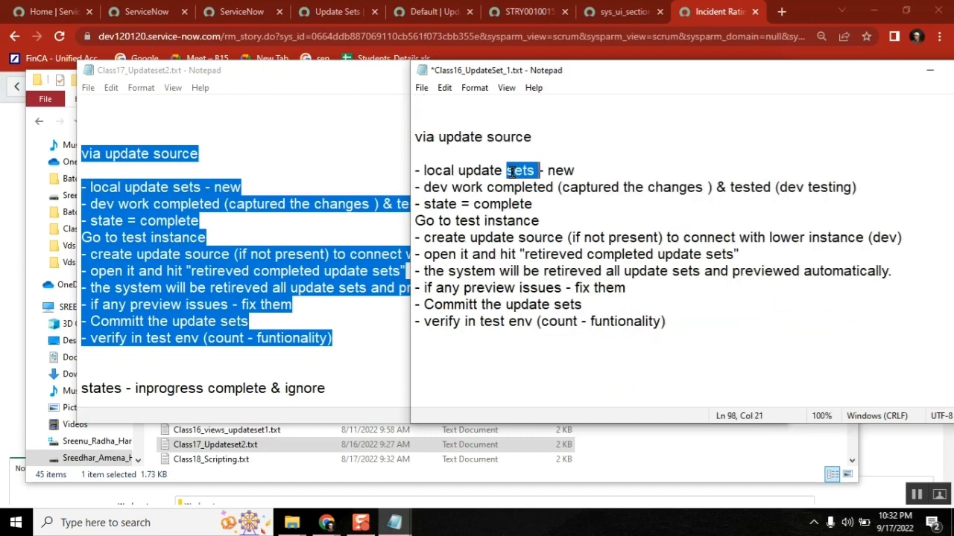
double_click(564, 170)
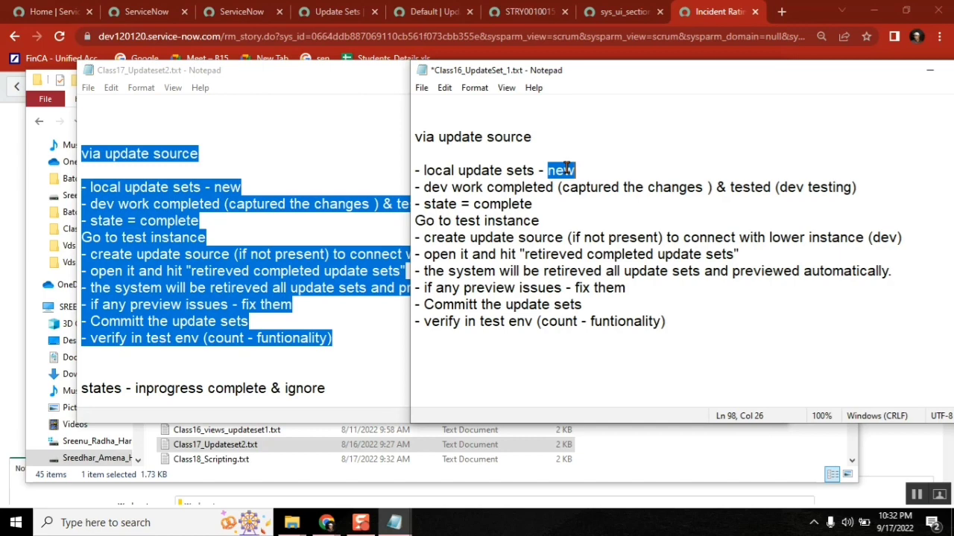
double_click(436, 187)
- Type '- story is assigned' under via update source and highlight completed, changes, tested and state
left_click(418, 153)
type("-")
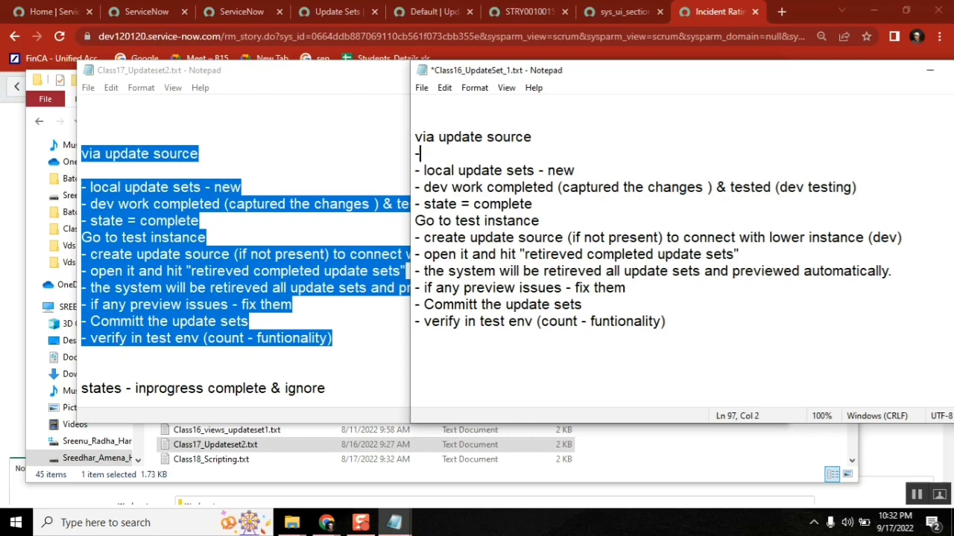
type(" story is as")
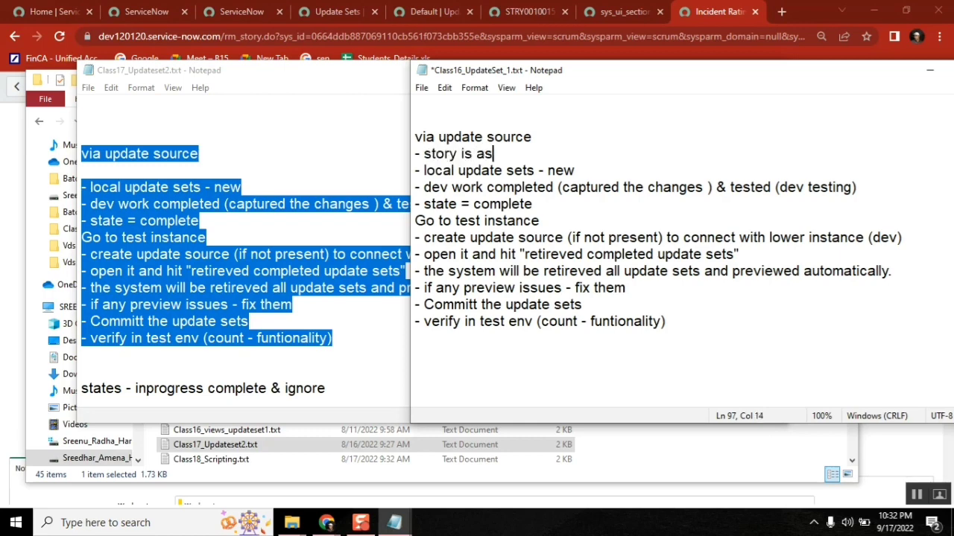
type("signed")
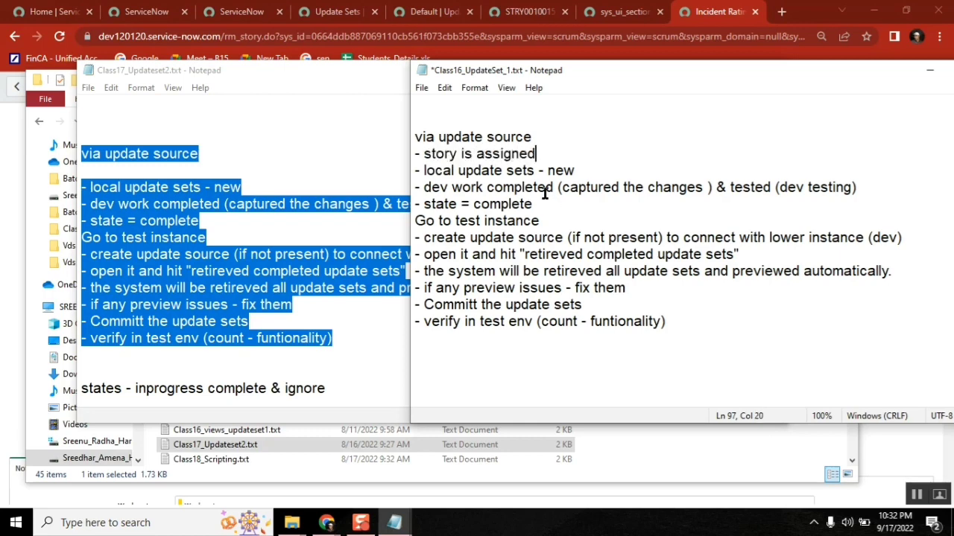
double_click(545, 190)
double_click(664, 187)
double_click(764, 190)
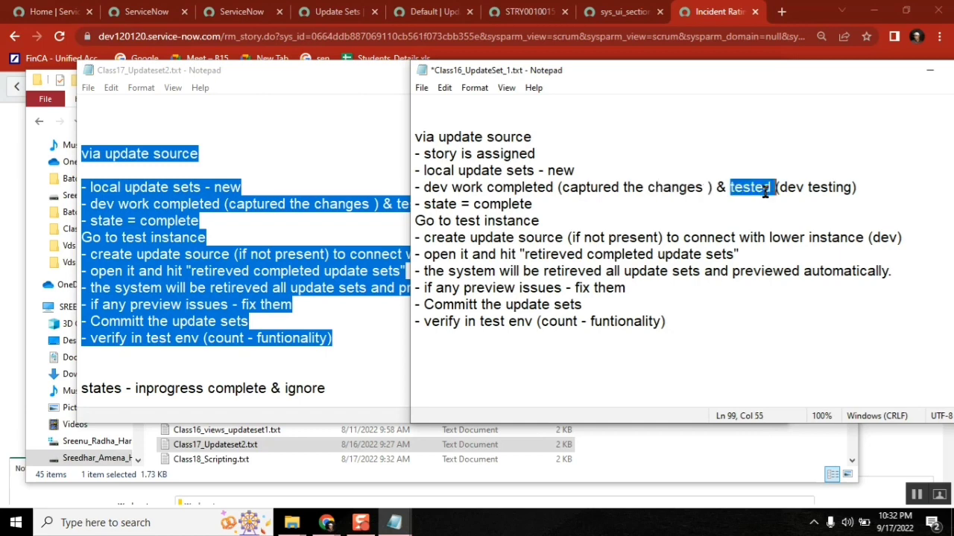
double_click(450, 205)
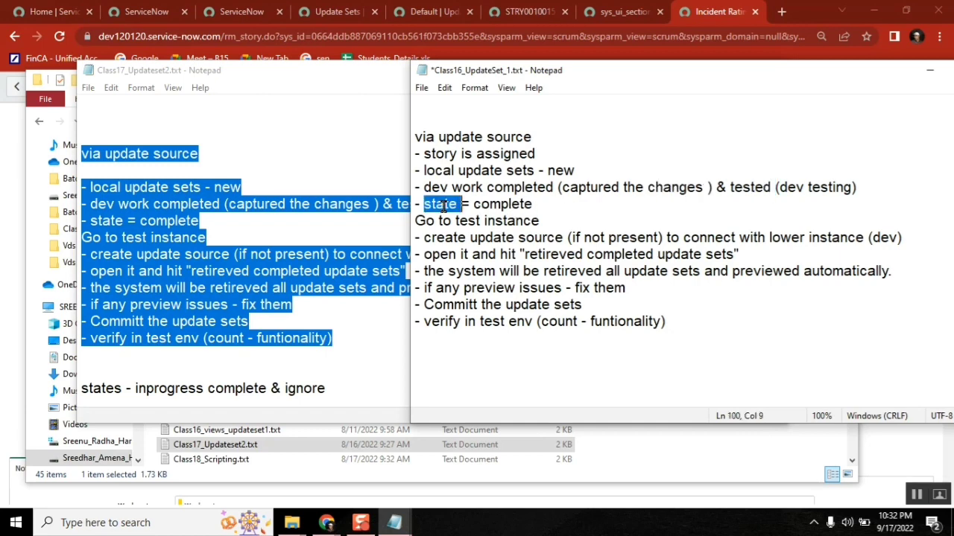
left_click(517, 205)
- Highlight instance, source, connect, lower, (dev) and open in the update source steps
double_click(495, 221)
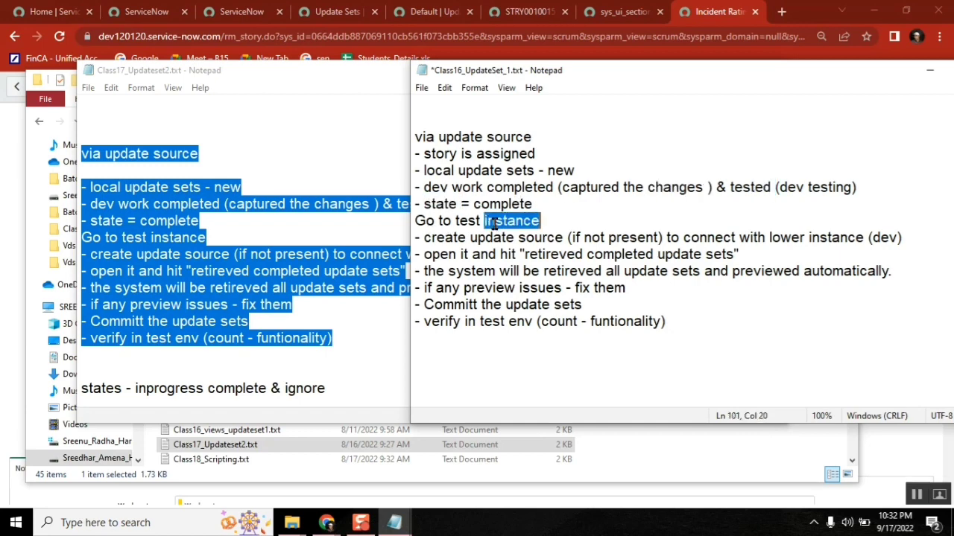
double_click(539, 238)
left_click(617, 237)
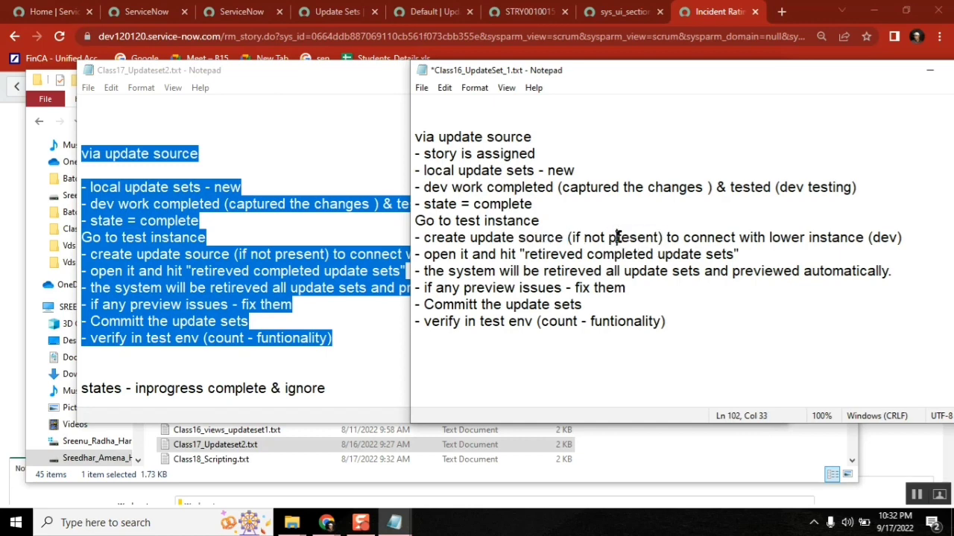
double_click(696, 237)
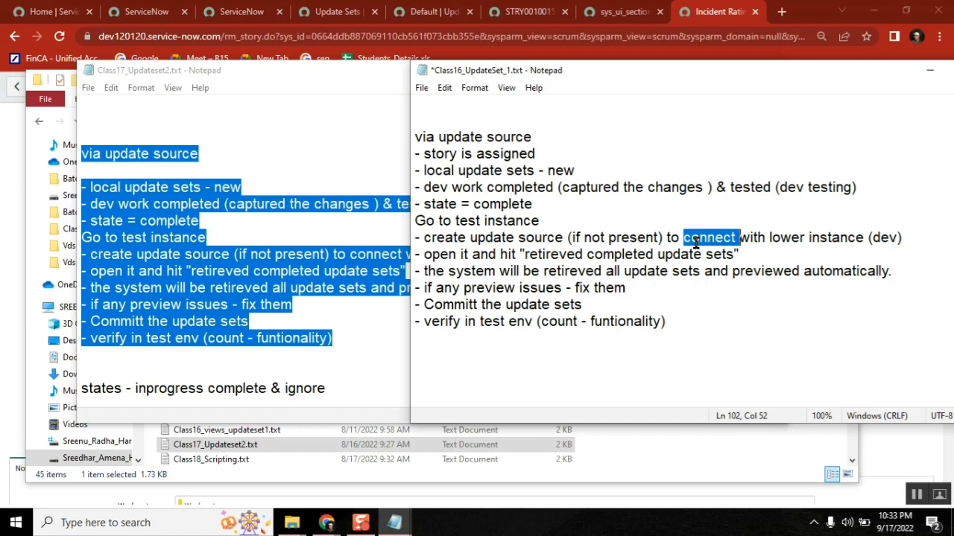
double_click(807, 237)
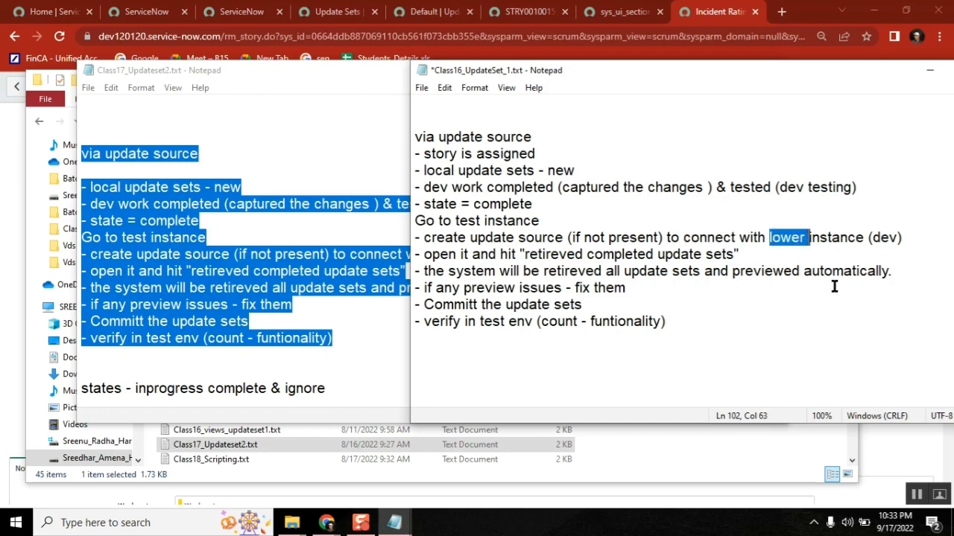
double_click(890, 239)
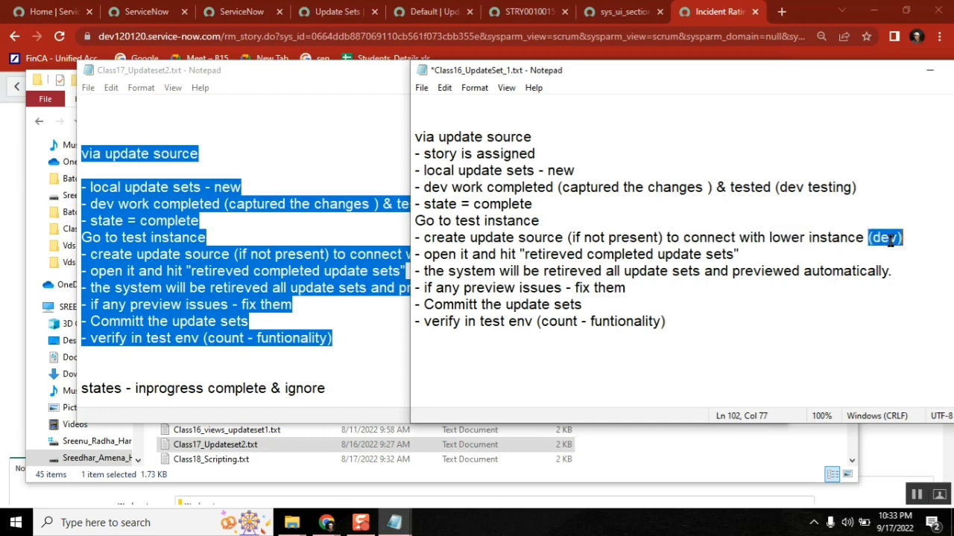
double_click(445, 254)
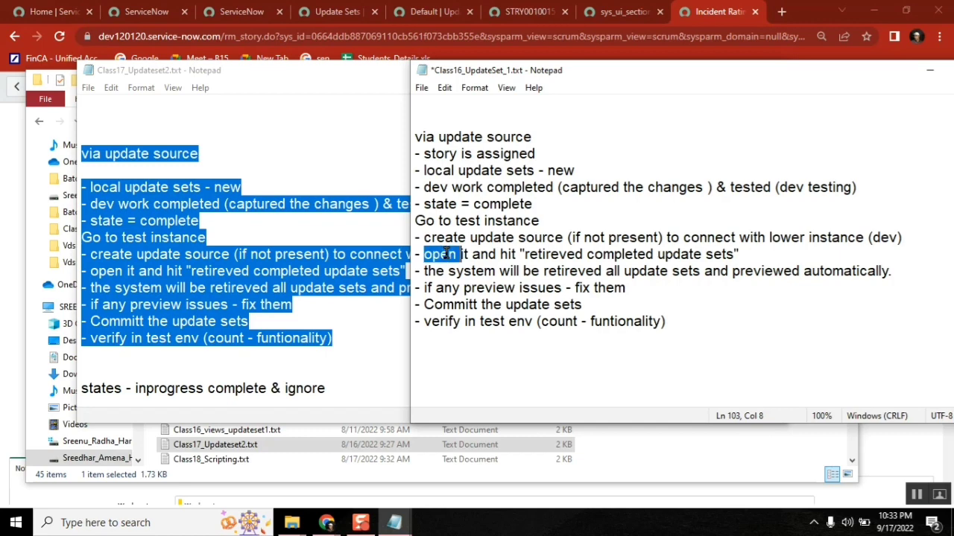
- Correct both misspellings of 'retireved' to 'retrieved' in the open-it and retrieval steps
left_click(565, 254)
double_click(555, 254)
type("\"retrieved")
double_click(620, 255)
double_click(716, 255)
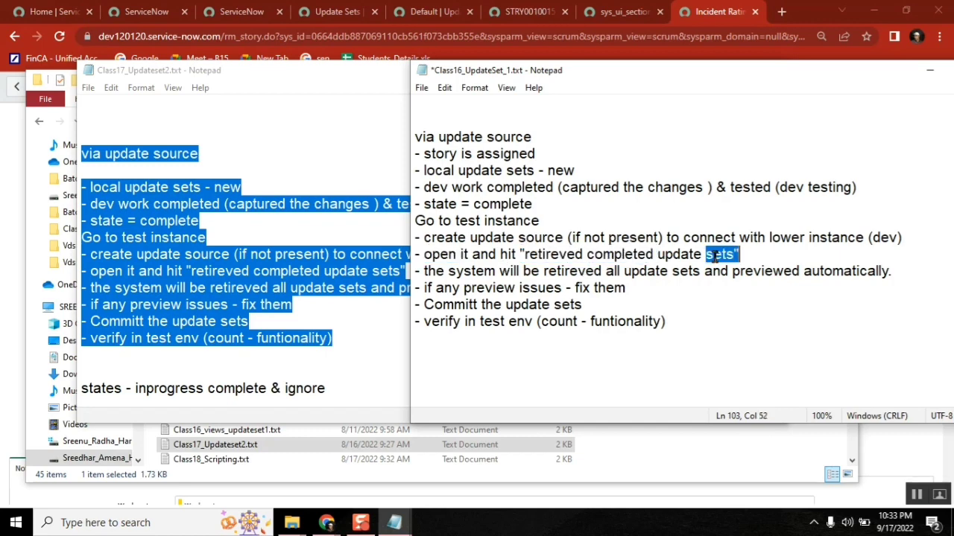
double_click(531, 272)
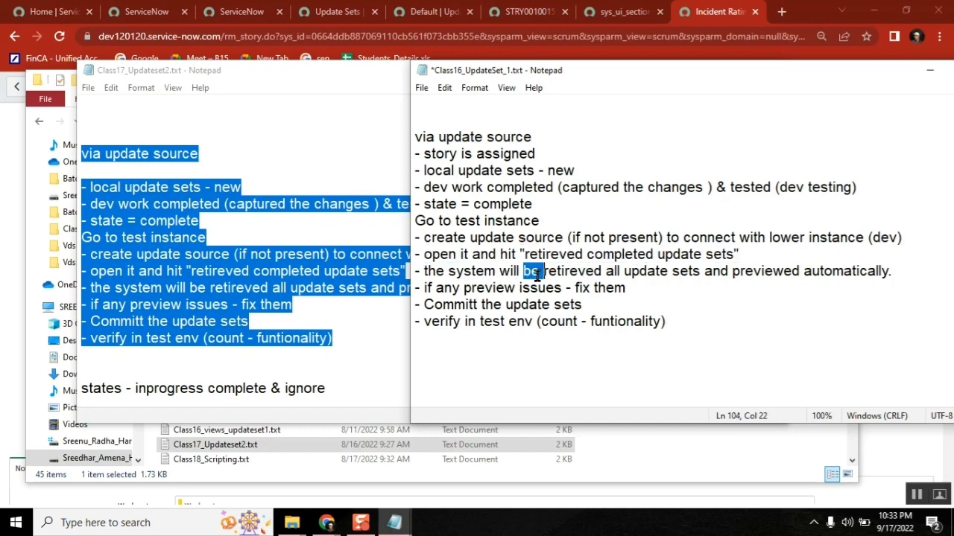
left_click(579, 271)
double_click(579, 271)
type("retrieved")
double_click(686, 271)
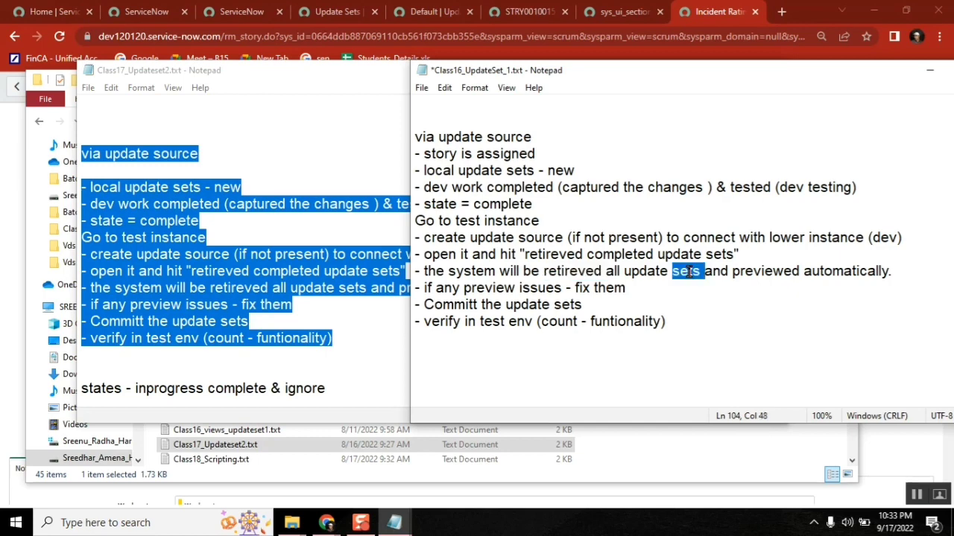
left_click(645, 272)
left_click(605, 272)
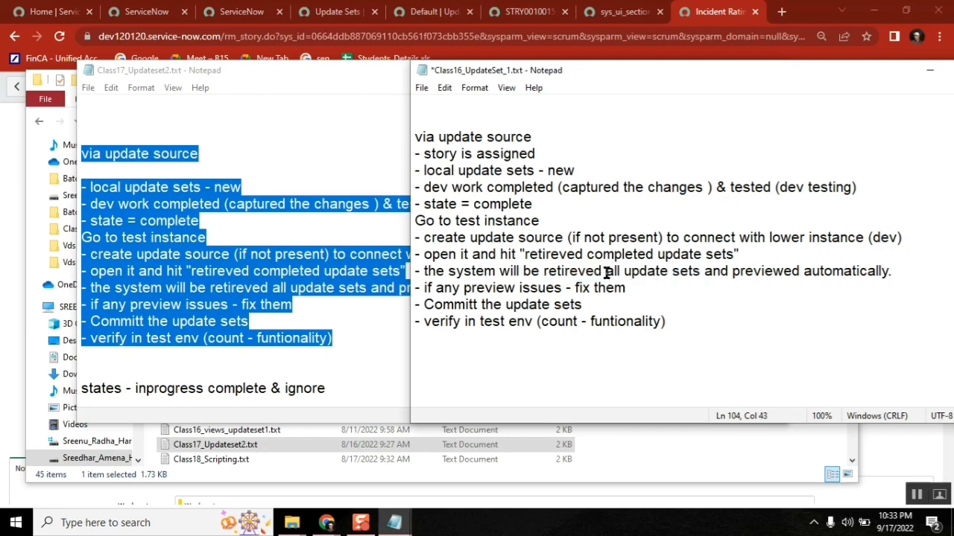
- Insert 'the' before update sets, add '(state=complete)', and correct 'previwed' to 'previewed'
type("the")
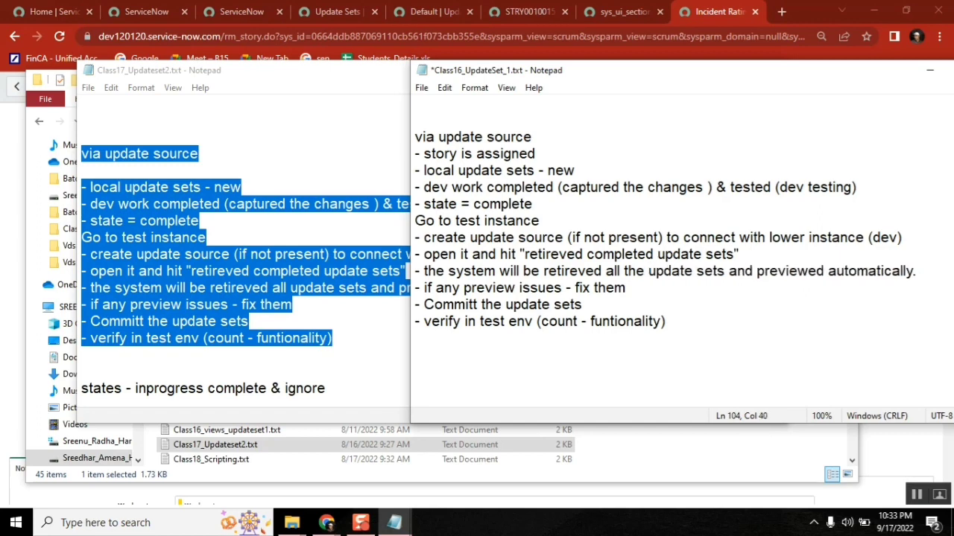
left_click(725, 271)
type("(sta")
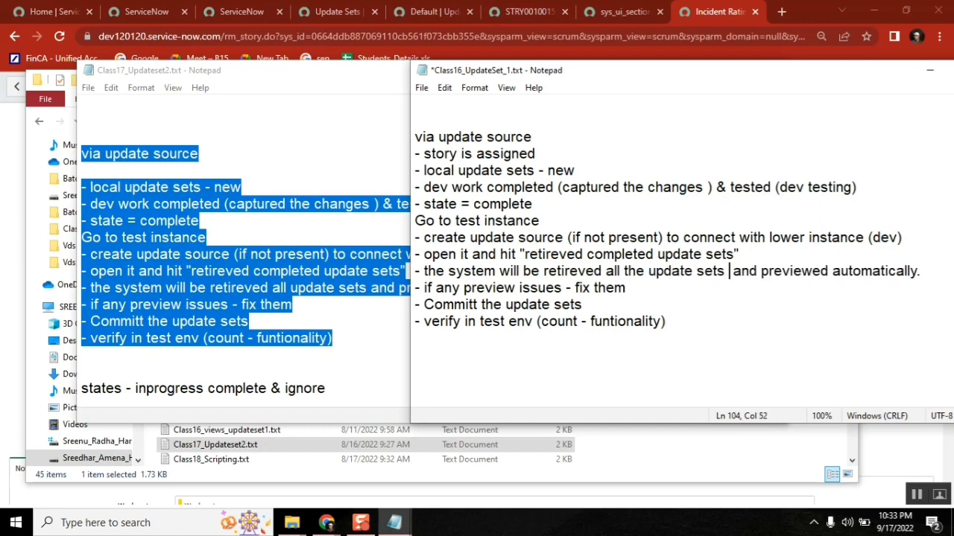
type("te=comple")
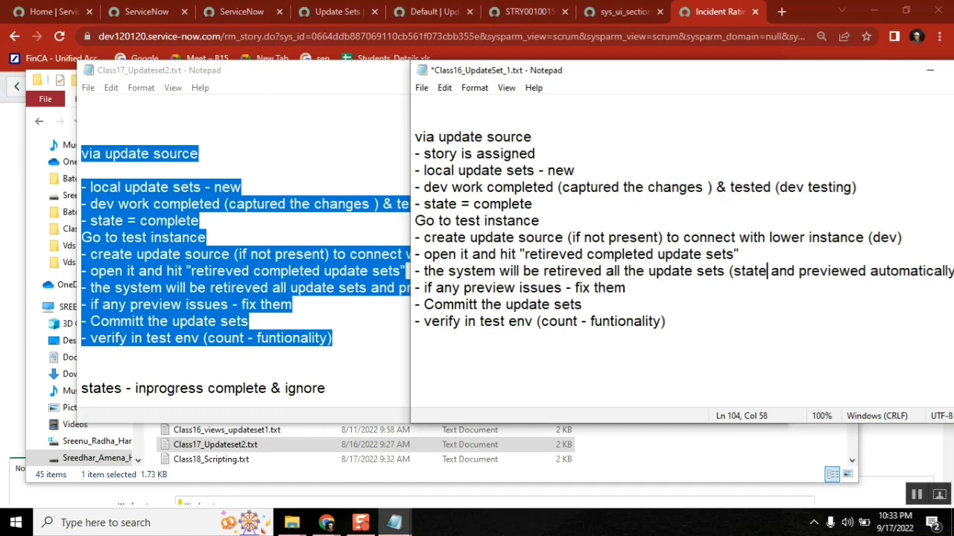
type("te)")
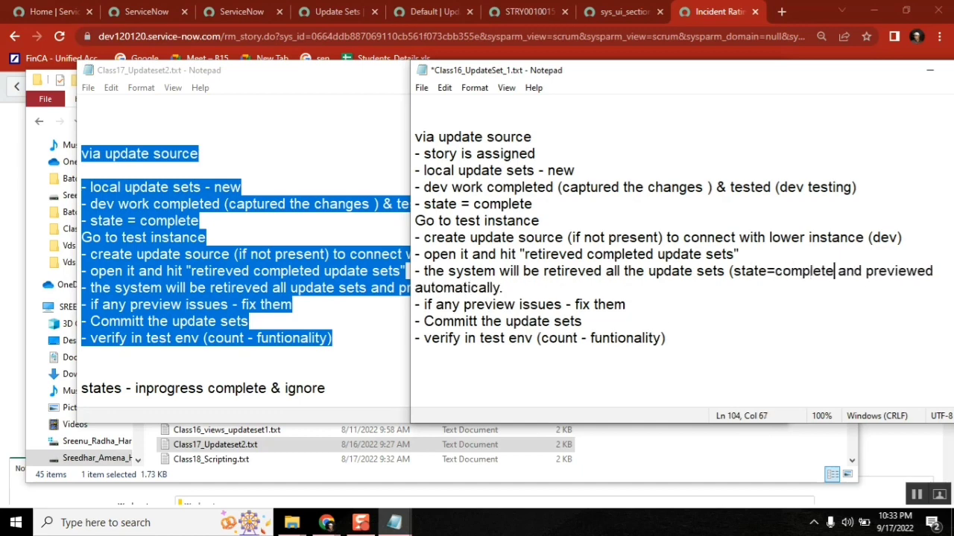
left_click(504, 287)
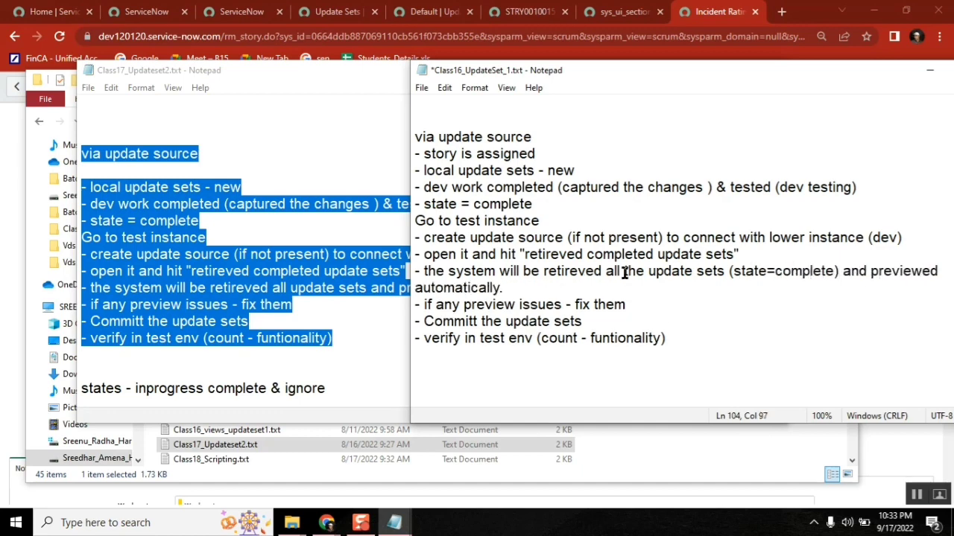
double_click(907, 268)
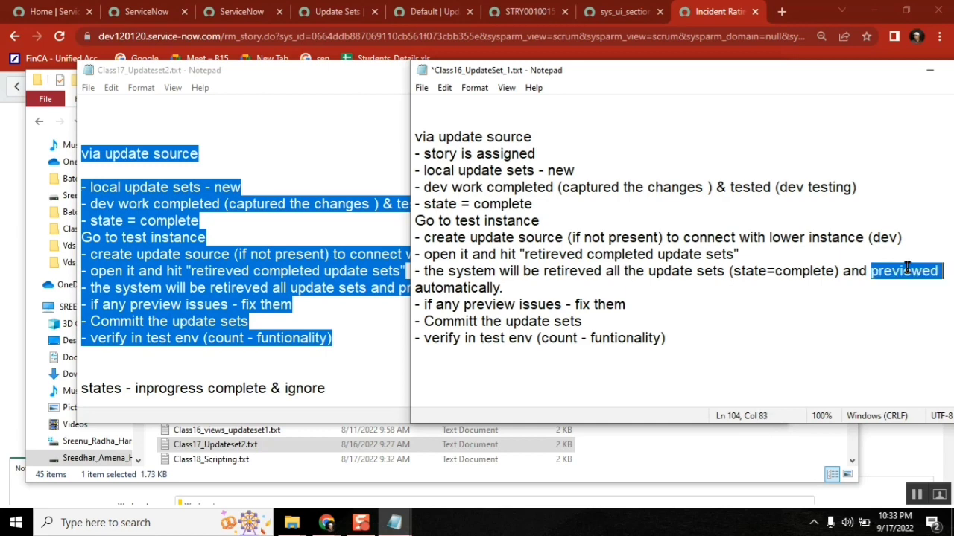
type("previewed")
- Insert 'Understand' before 'fix them' in the preview-issues step
double_click(500, 305)
left_click(644, 304)
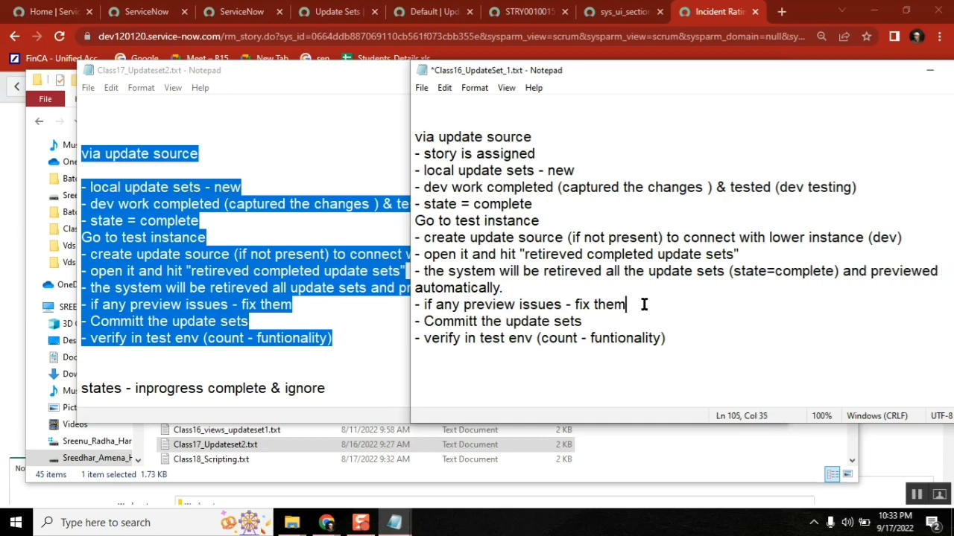
left_click(575, 306)
type("Understand")
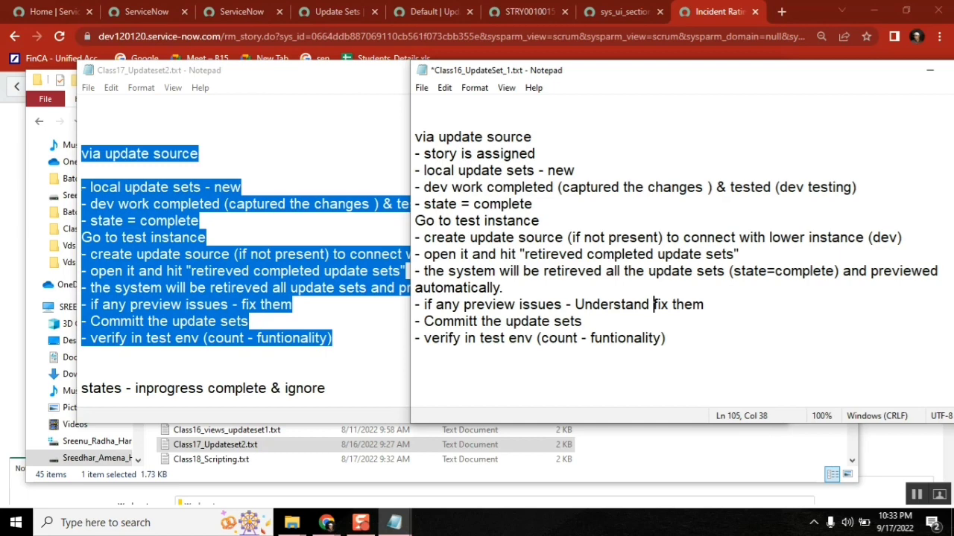
- Add the line '- update the story (conductin uat and qa)' below the verify step
double_click(511, 321)
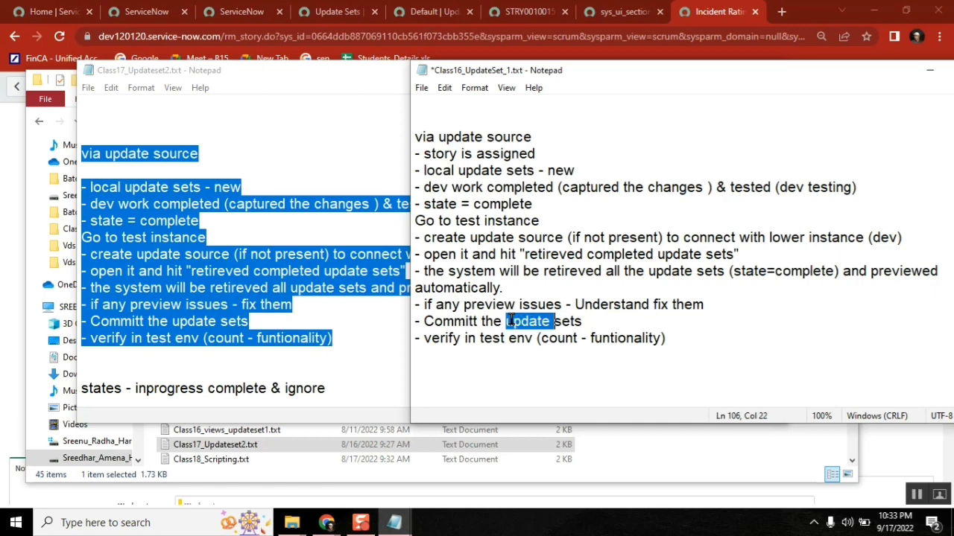
double_click(575, 339)
double_click(645, 339)
left_click(720, 339)
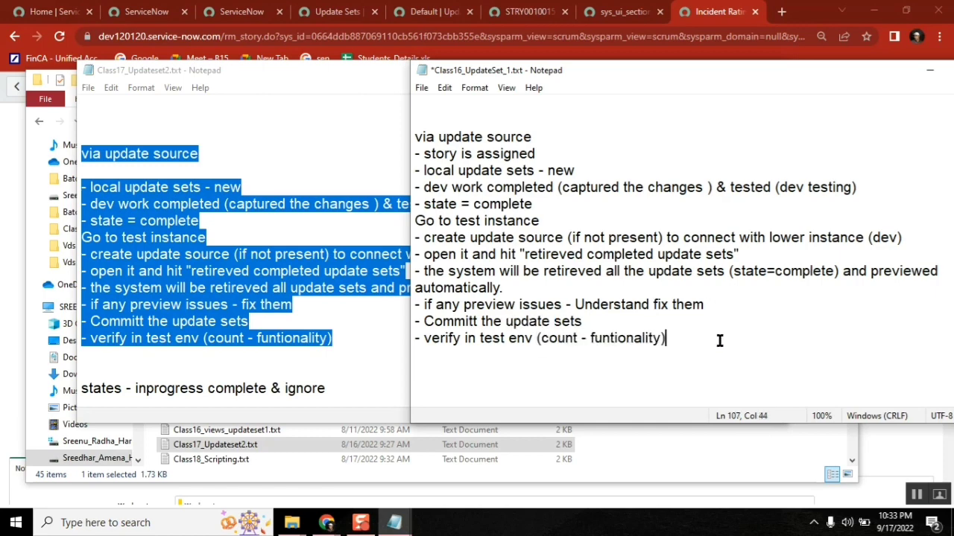
key("Return")
type("- update ")
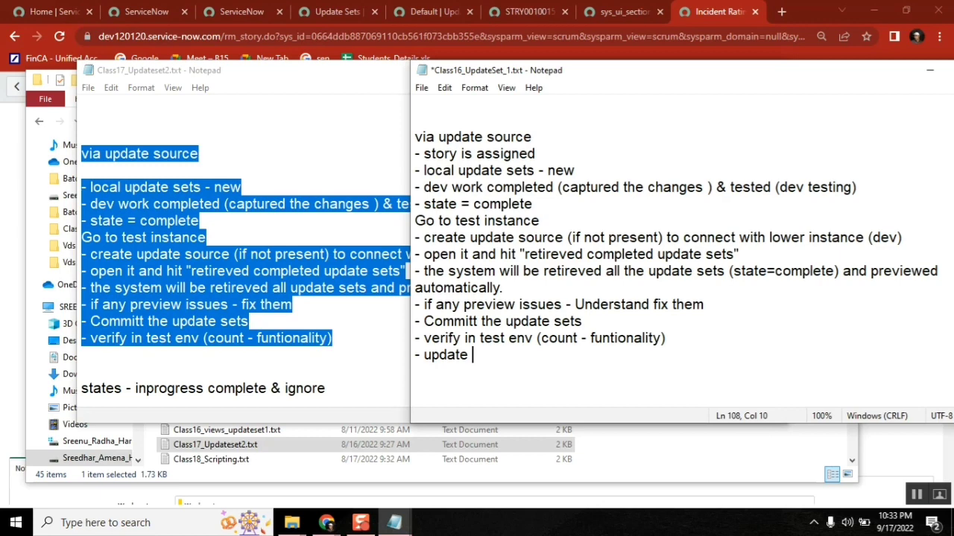
type("the story ")
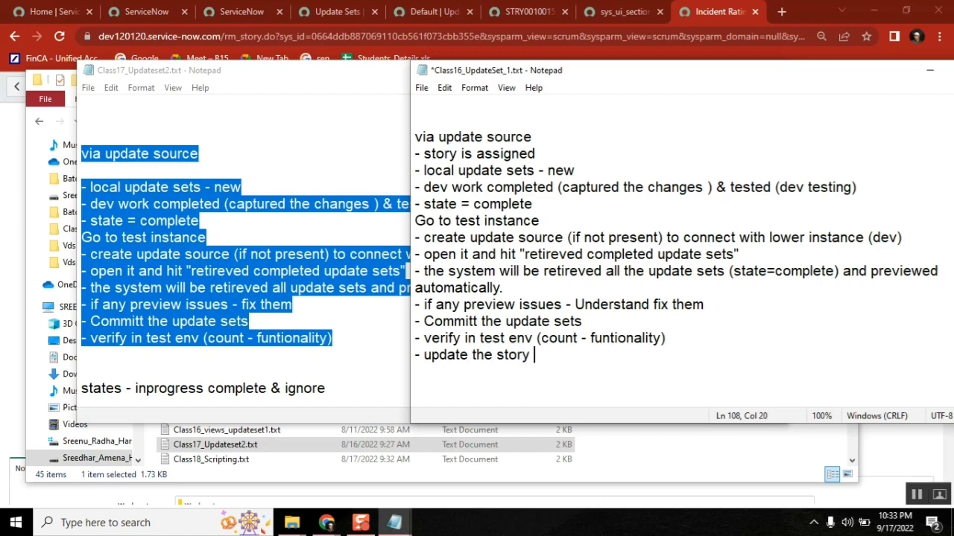
type("(conductin uat an")
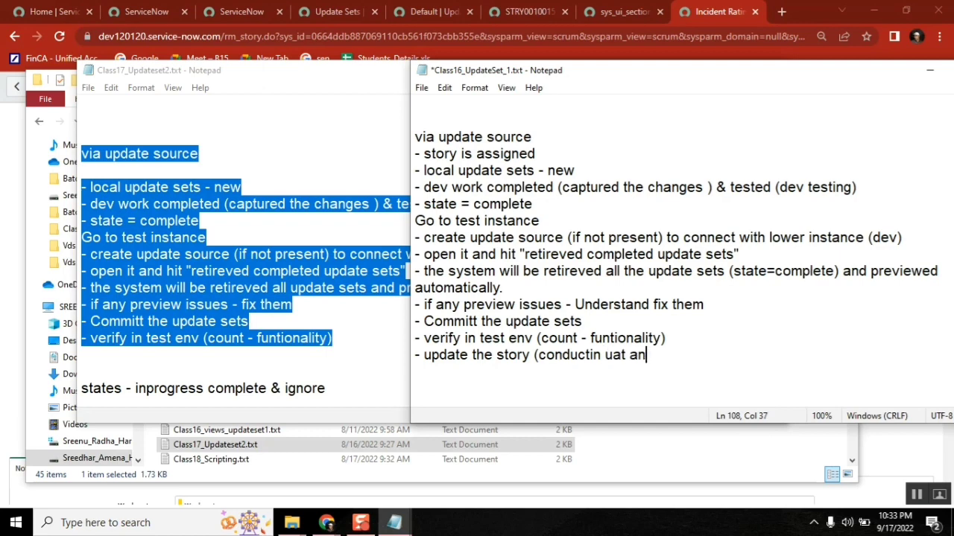
type("d qa)")
- Add '- release to production.' as the next line and move the window aside
key("Return")
type("- release t")
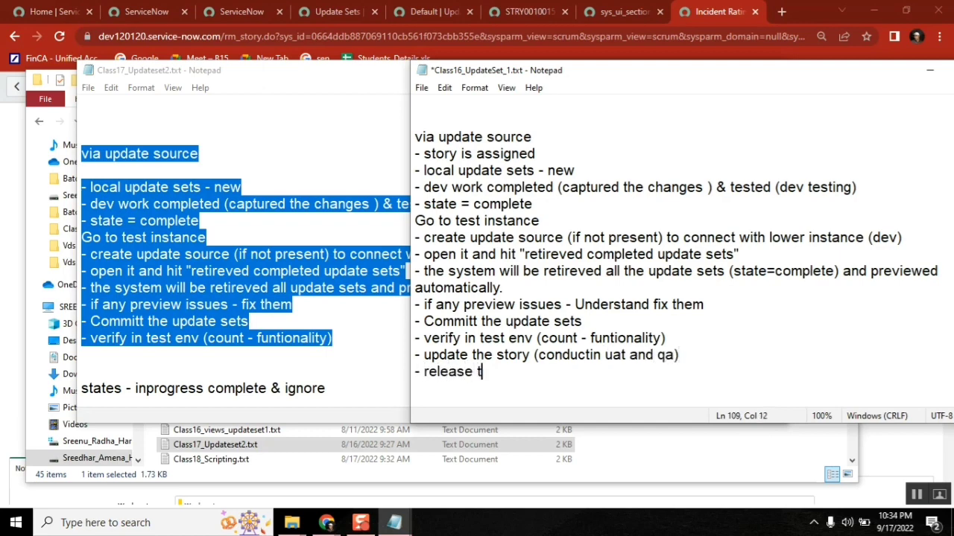
type("o production.")
key("Return")
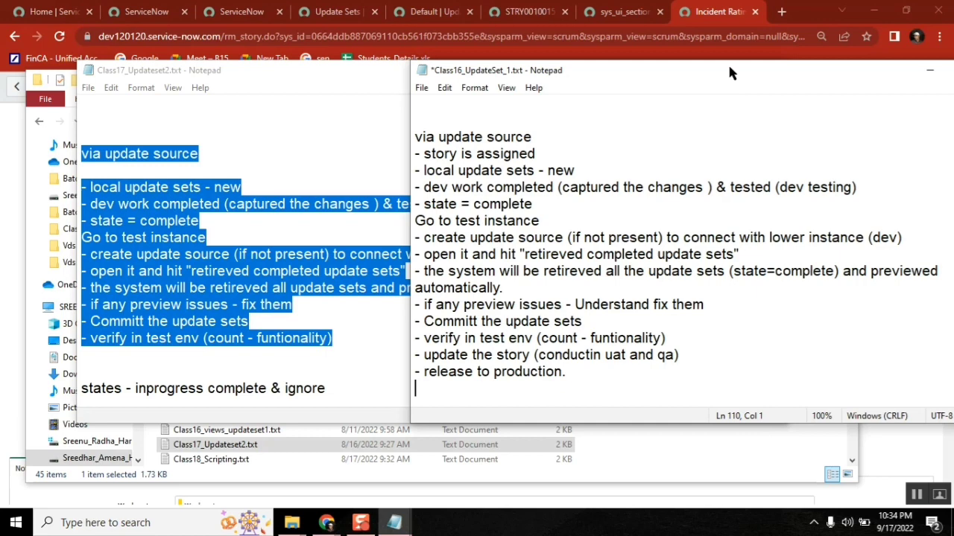
left_click_drag(707, 67, 545, 82)
- Close the Class17 notes and save Class16_UpdateSet_1.txt
left_click(187, 124)
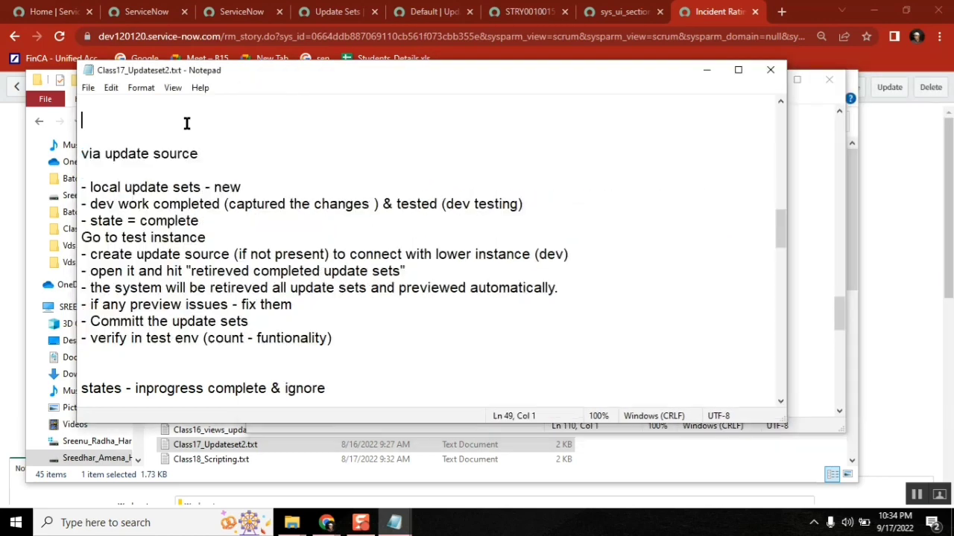
left_click(771, 69)
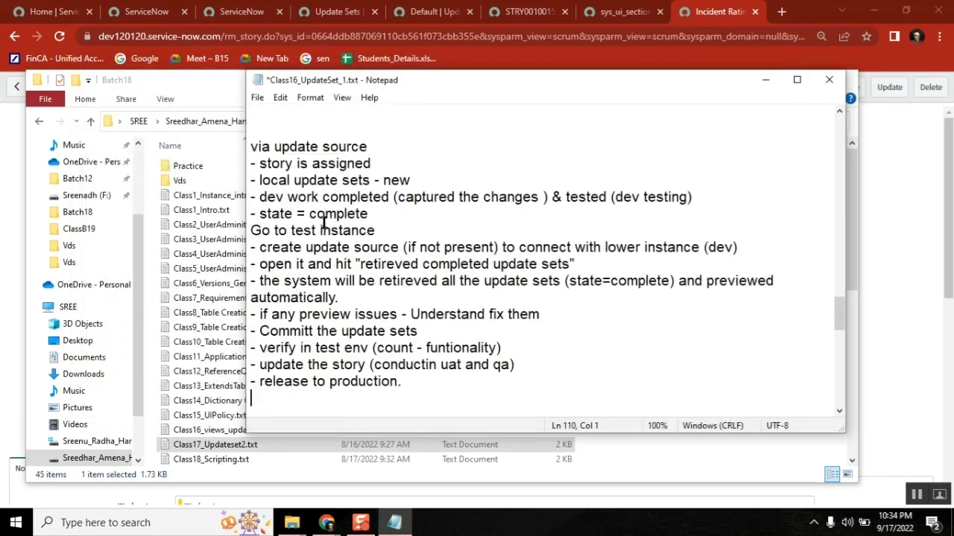
left_click(257, 98)
left_click(277, 160)
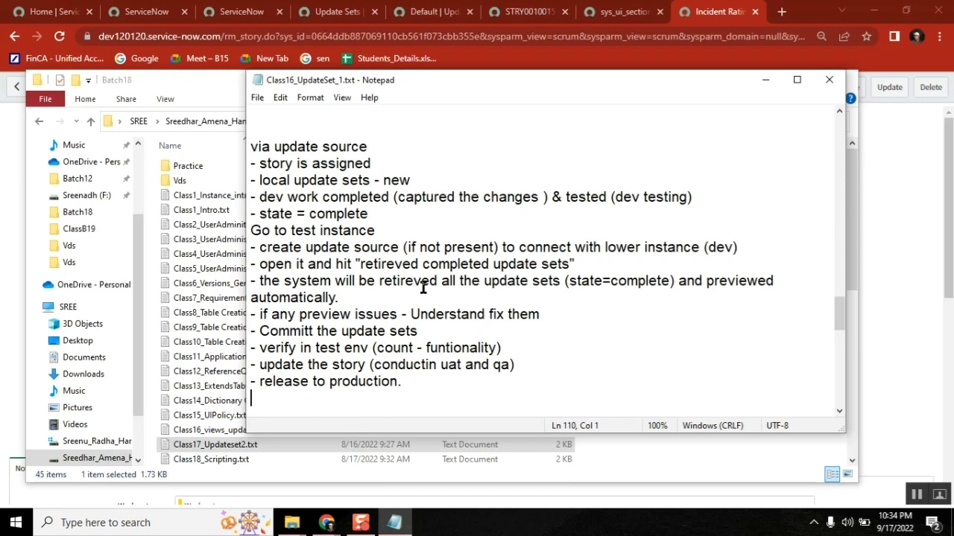
- Adjust the blank lines below '- release to production.'
key("Return")
key("Return")
key("Return")
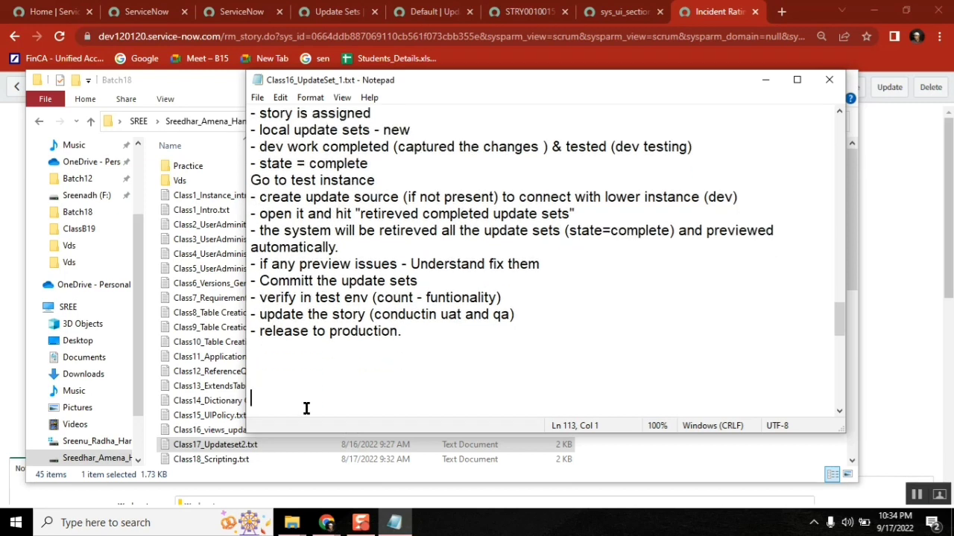
type("14th customer satisfied 15th rating  Dev --> test --> Prod")
key("BackSpace")
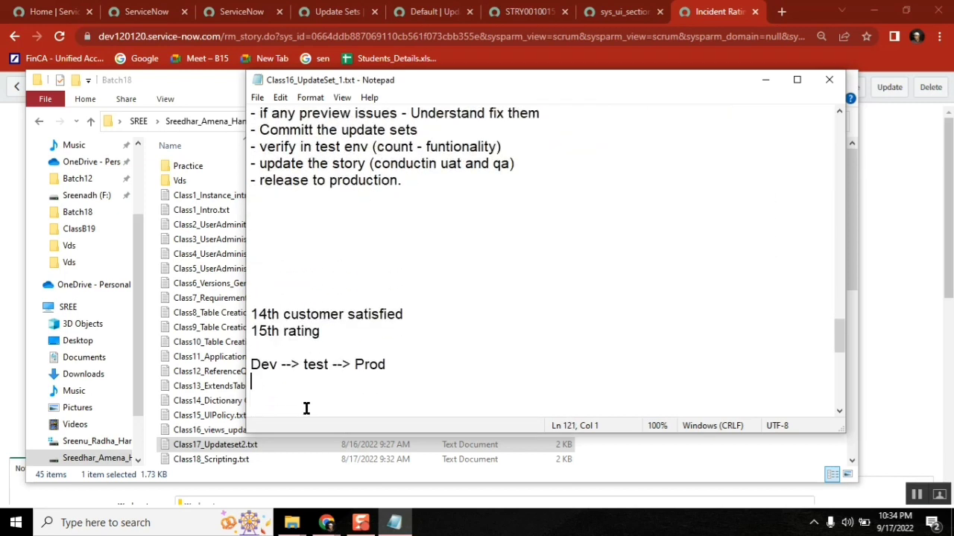
key("Up")
key("Up")
key("Up")
key("Up")
key("Up")
key("Up")
key("Up")
key("Up")
key("Up")
- Save the notes and delete the extra blank line 113
left_click(257, 98)
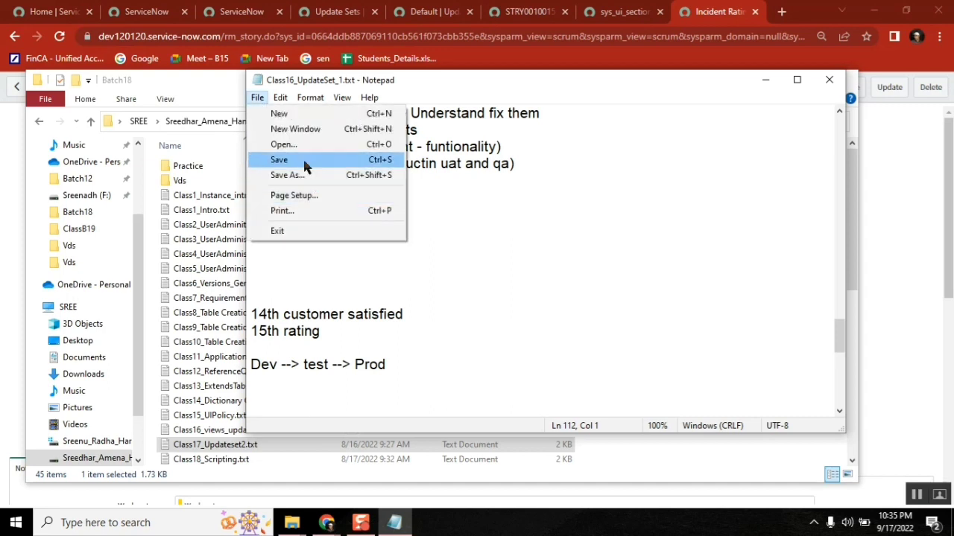
left_click(298, 160)
left_click(302, 246)
key("Delete")
key("Delete")
key("Delete")
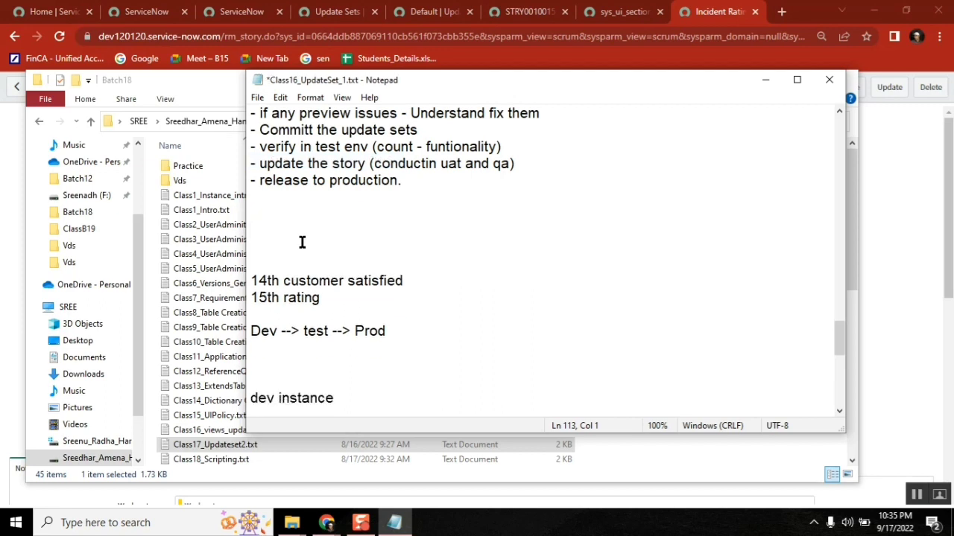
- Start a new '-' line below the test instance example
key("Down")
key("Down")
key("Down")
key("Down")
key("Down")
key("Down")
key("Down")
key("Down")
key("Down")
key("Down")
key("Down")
key("Down")
key("Down")
key("Down")
key("Down")
key("Down")
key("Down")
key("Down")
key("Down")
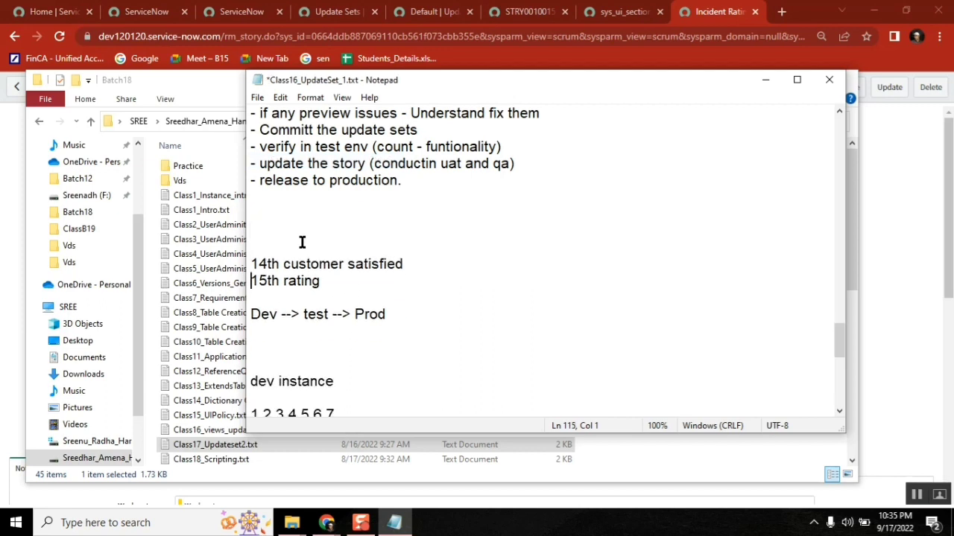
key("Up")
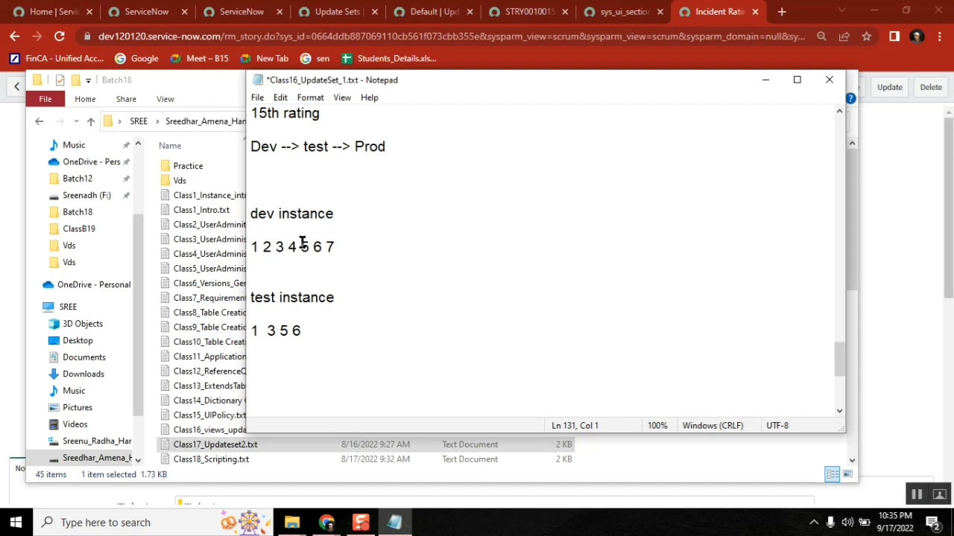
type("-")
type("m")
key("BackSpace")
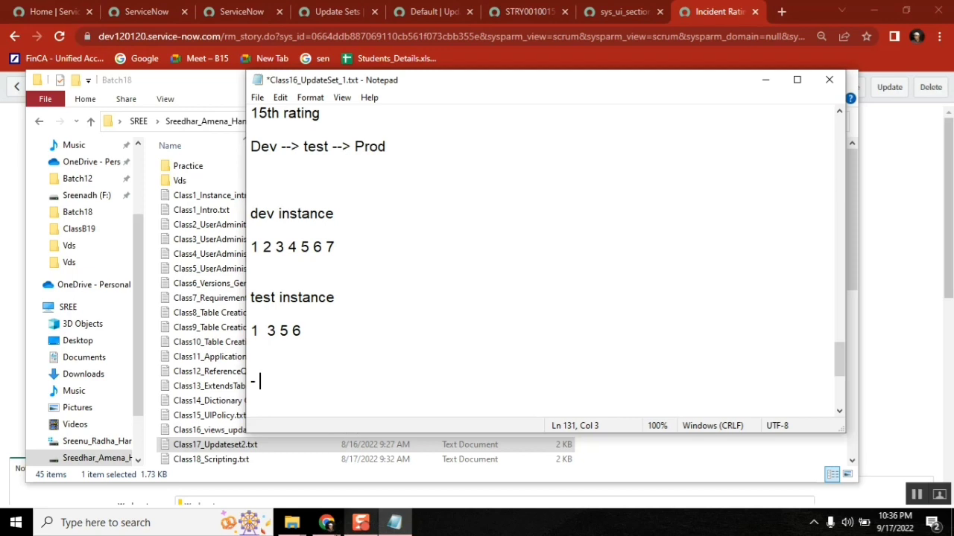
- In Chrome, cancel the Configuring Incident form layout to return to a new Incident record
left_click(326, 523)
left_click(143, 462)
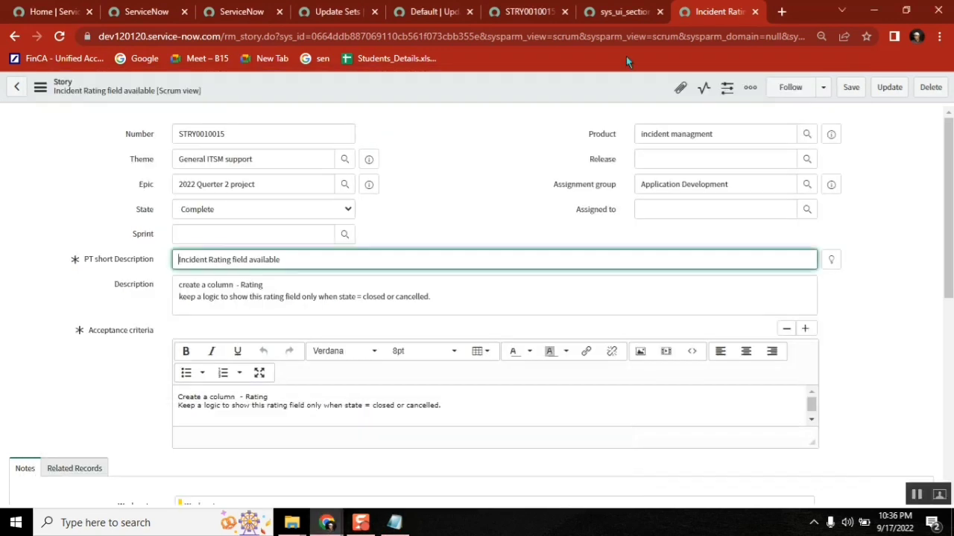
left_click(455, 167)
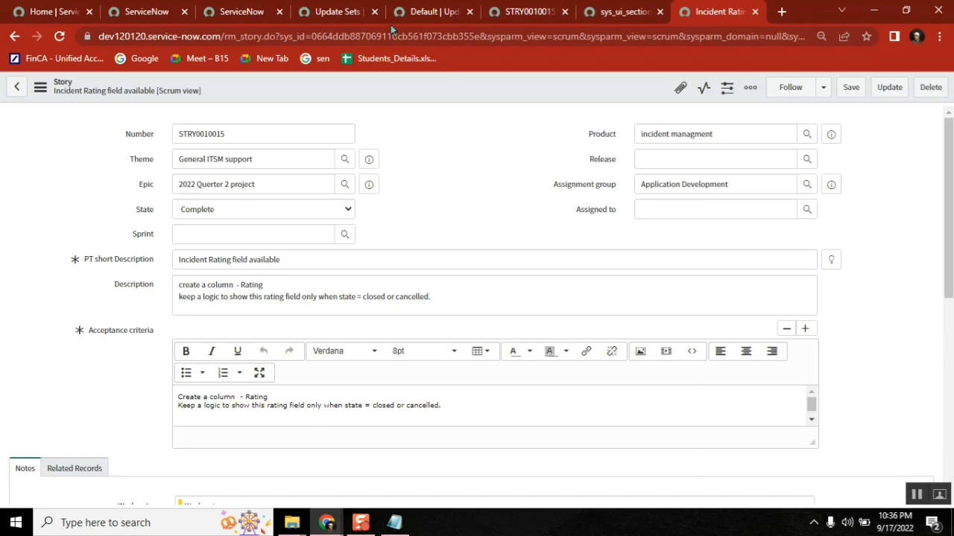
left_click(248, 13)
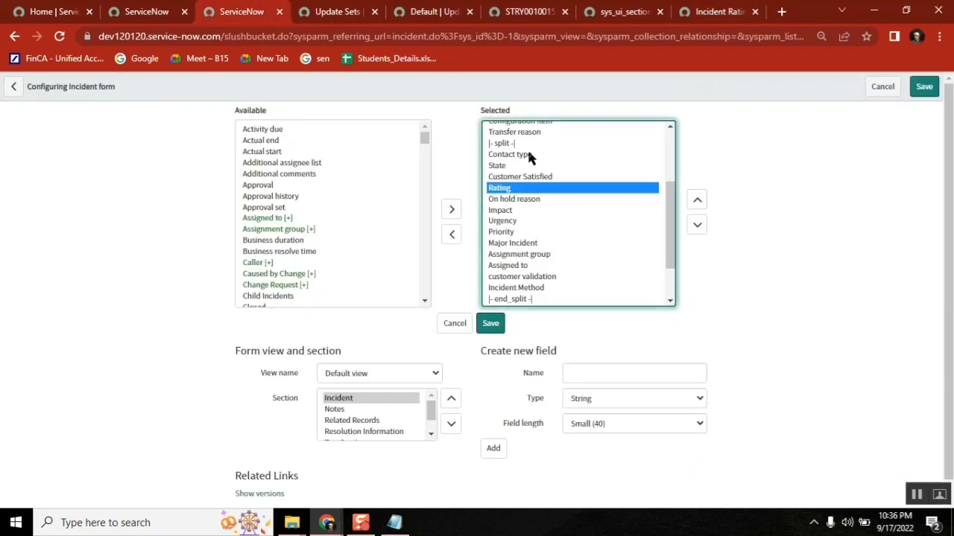
left_click(883, 88)
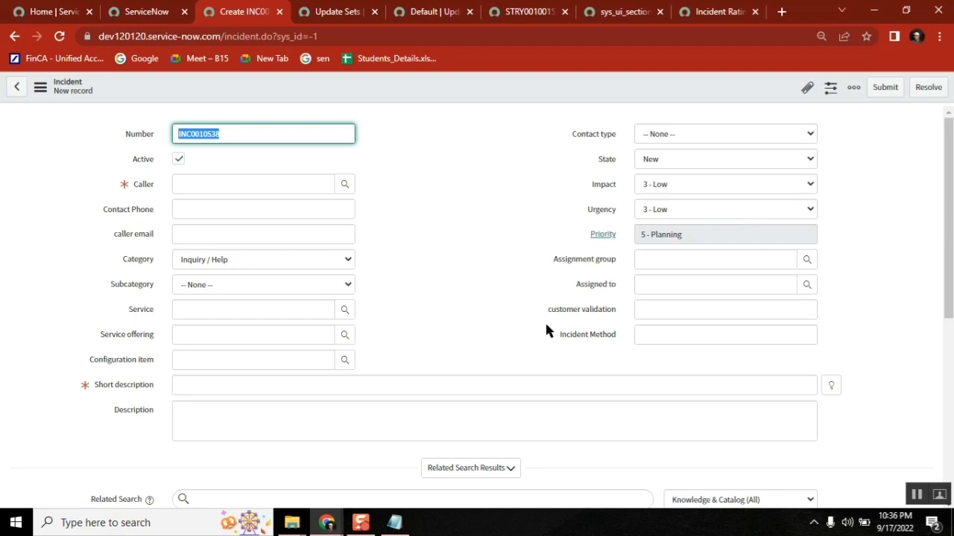
- Bring Notepad's Class16_UpdateSet_1.txt back in front of the ServiceNow browser
left_click(394, 523)
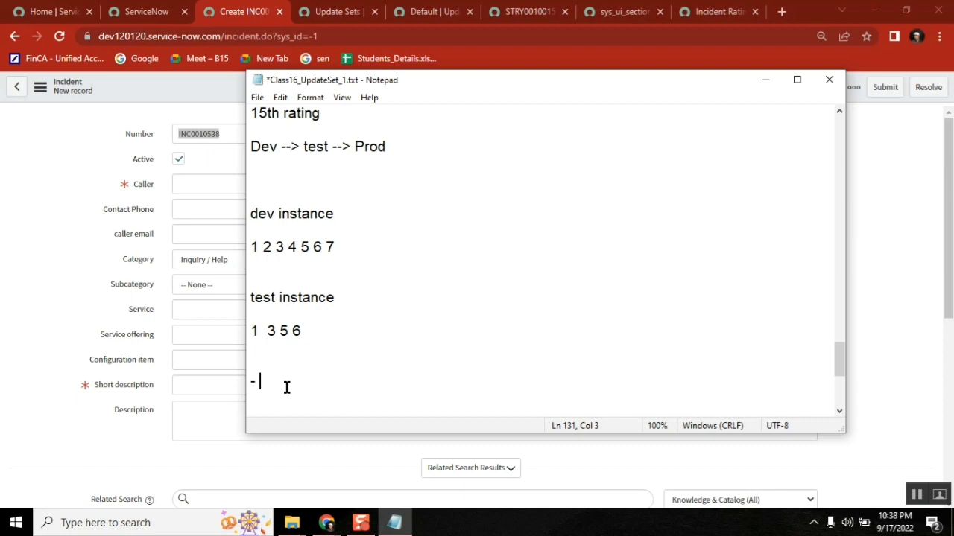
double_click(379, 145)
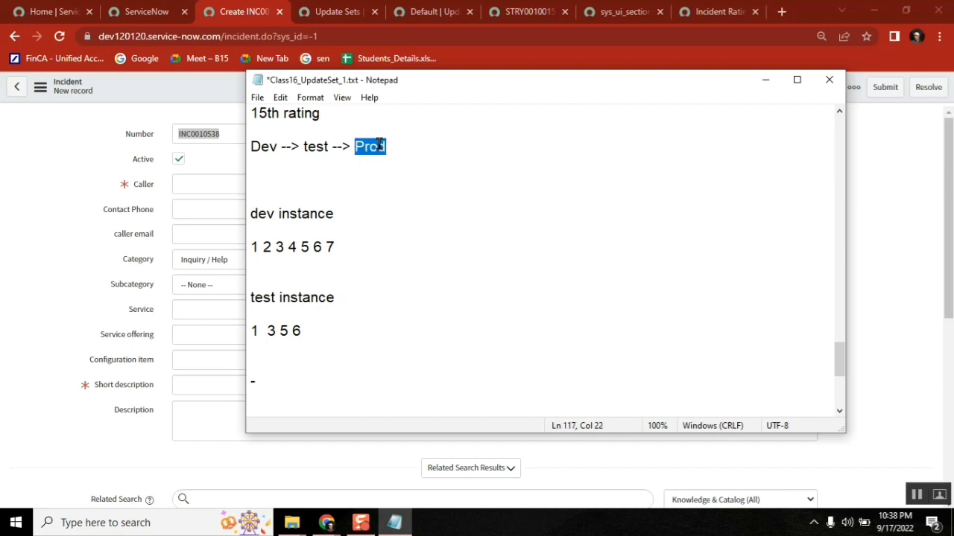
left_click(255, 164)
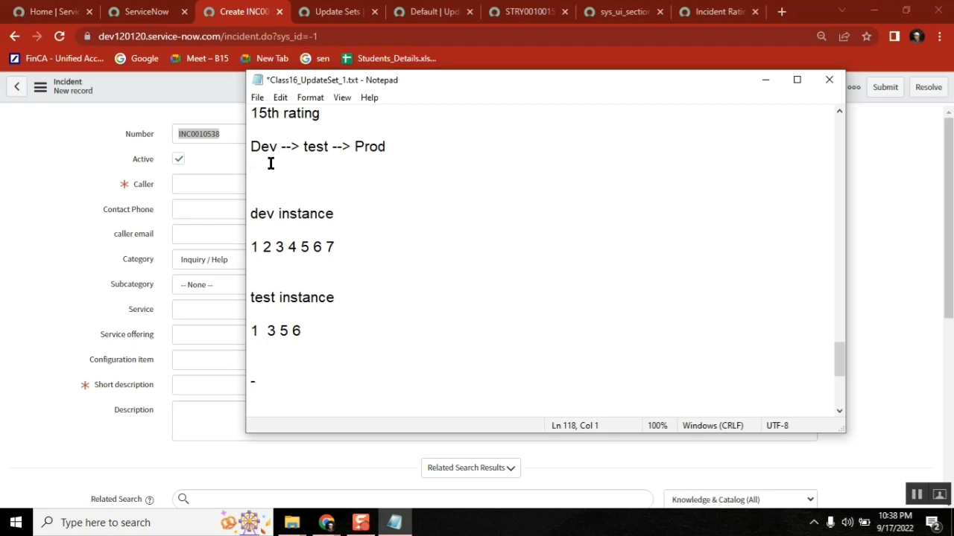
left_click(315, 147)
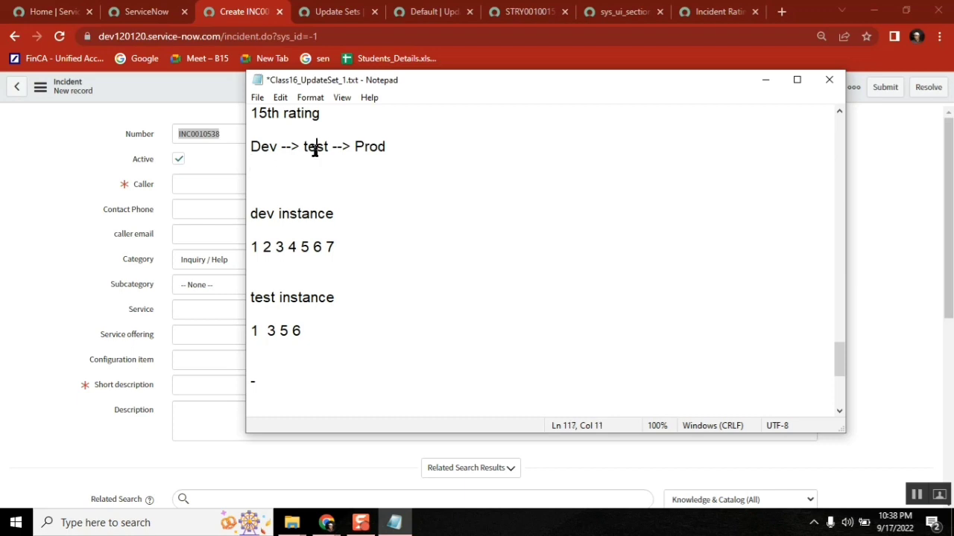
left_click(396, 151)
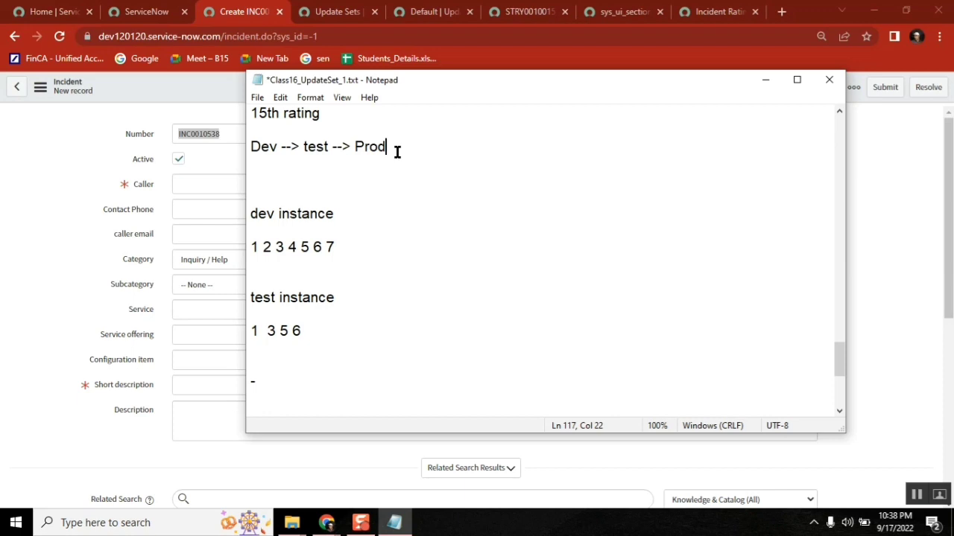